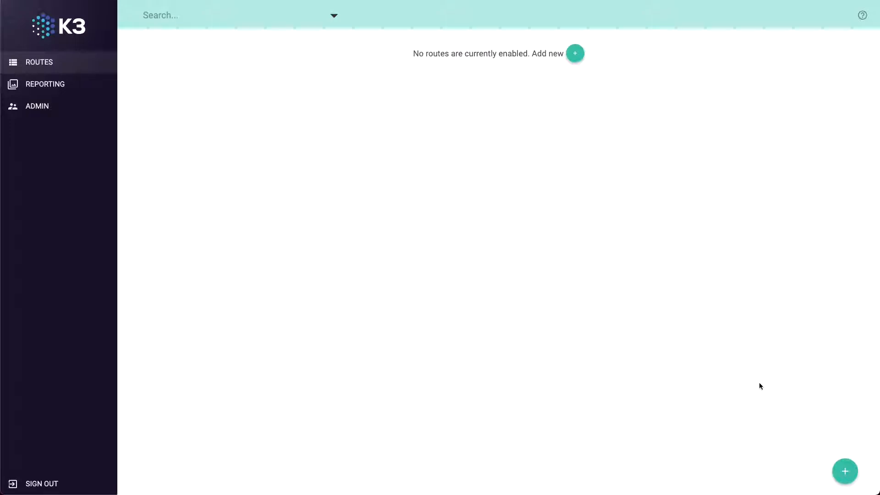
- Start a new route with CSV Upload as the source adaptor and Database: Amazon Redshift as the target adaptor
left_click(846, 472)
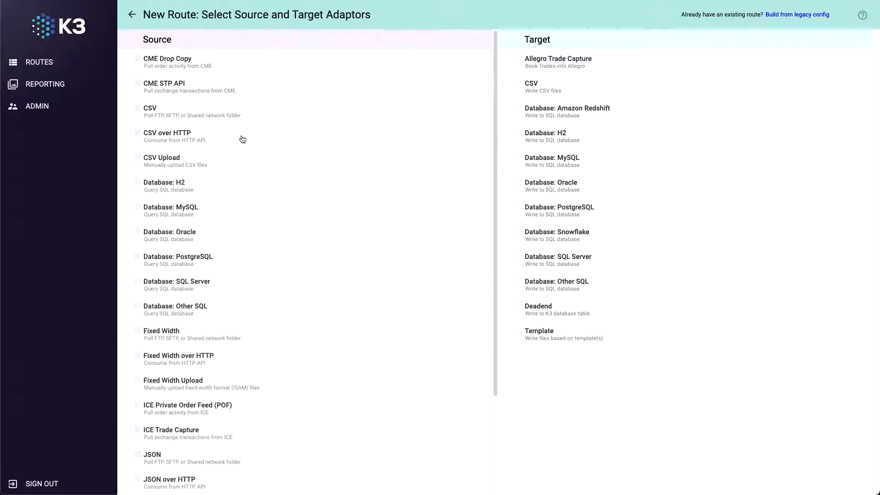
scroll(229, 428, "down", 2)
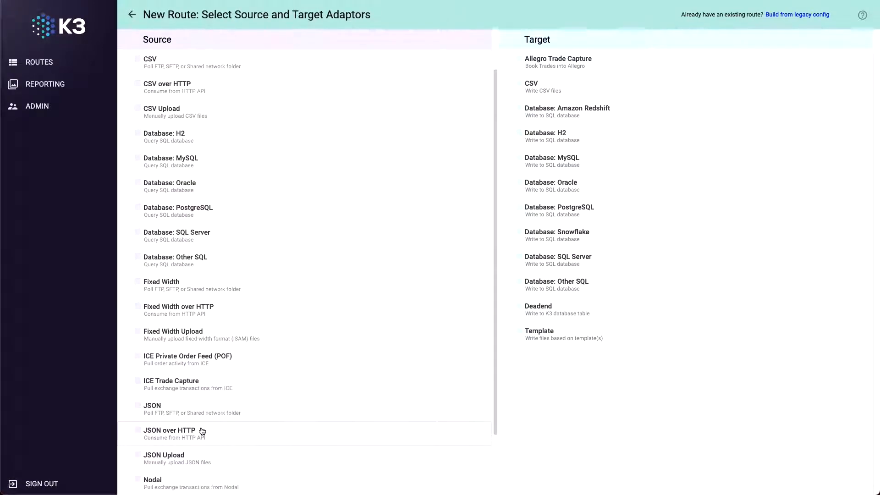
scroll(202, 366, "up", 2)
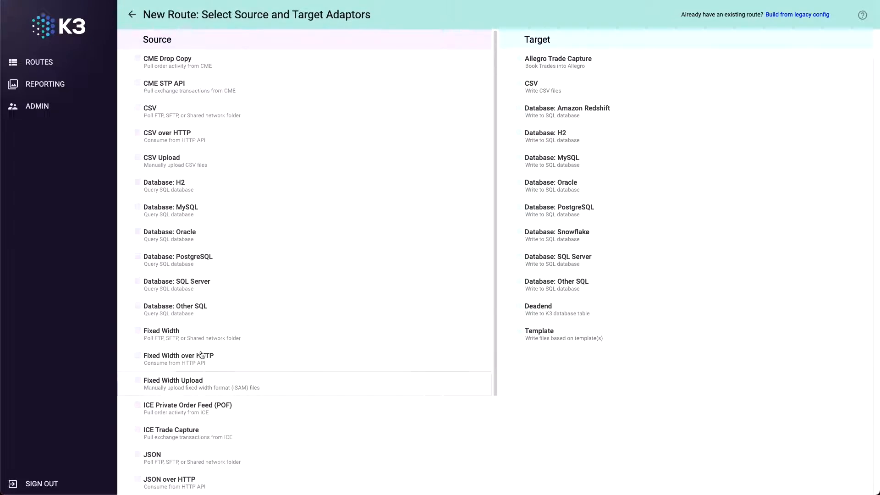
left_click(182, 171)
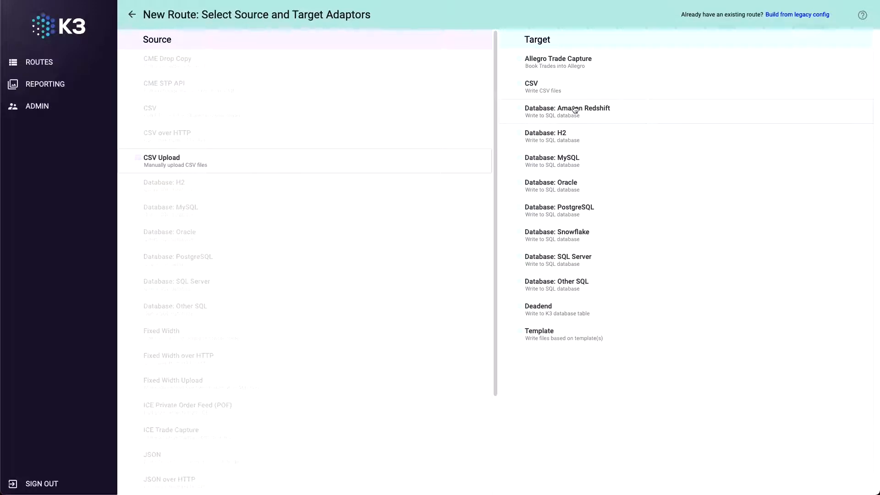
left_click(615, 113)
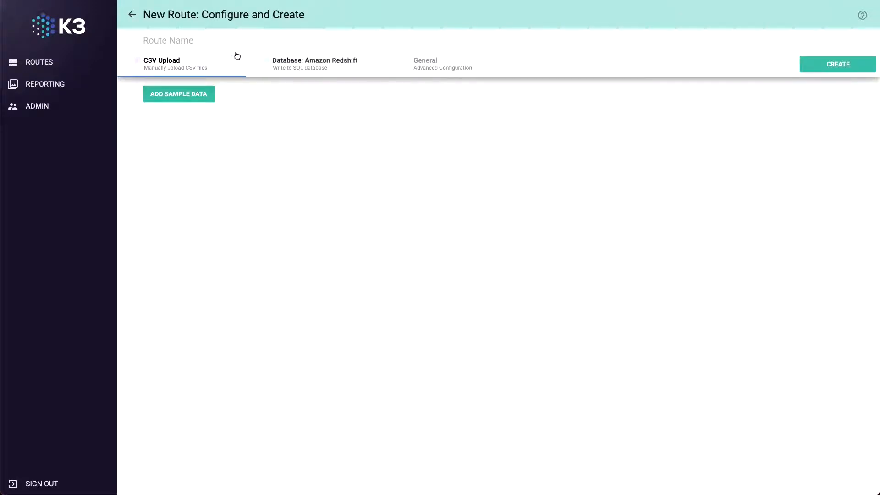
- Name the new route "Data to Redshift"
left_click(208, 42)
type("D")
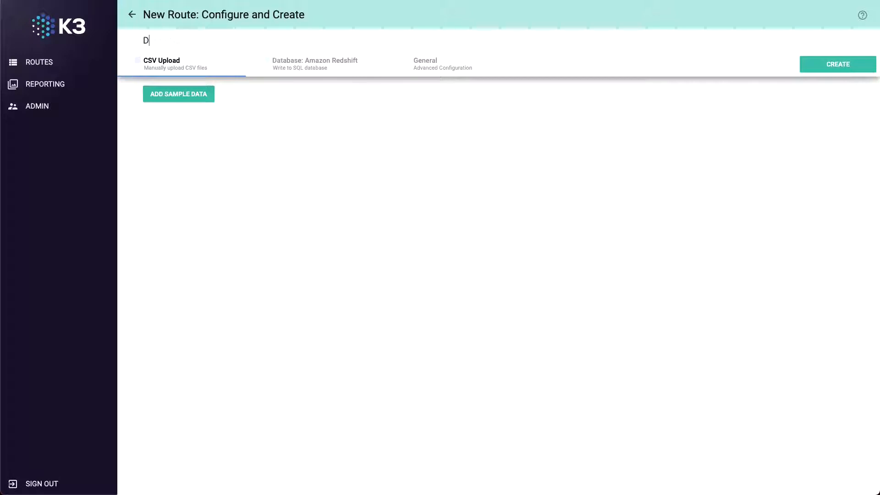
type("ata to Resh")
key("BackSpace")
key("BackSpace")
type("dshift")
- Add SuperStore Sample Data.csv from the CSV Drop Files folder as sample data and accept its comma-separated field configuration
left_click(198, 95)
left_click(198, 95)
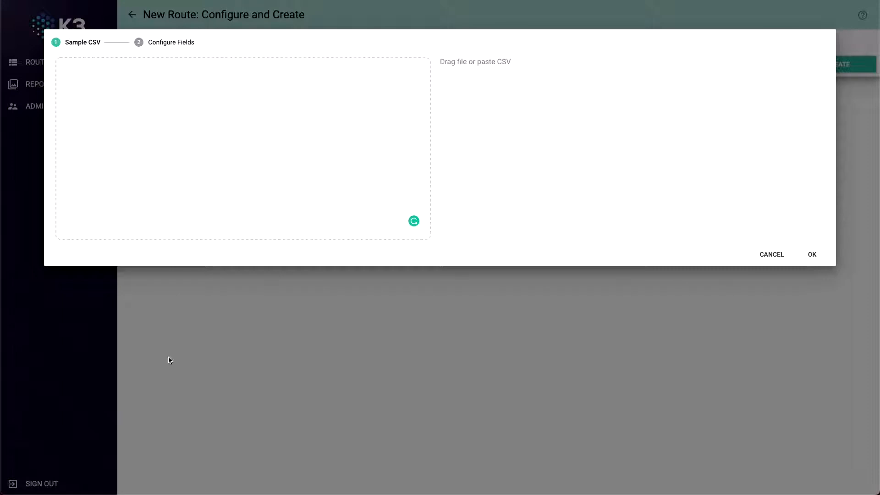
key("super+Tab")
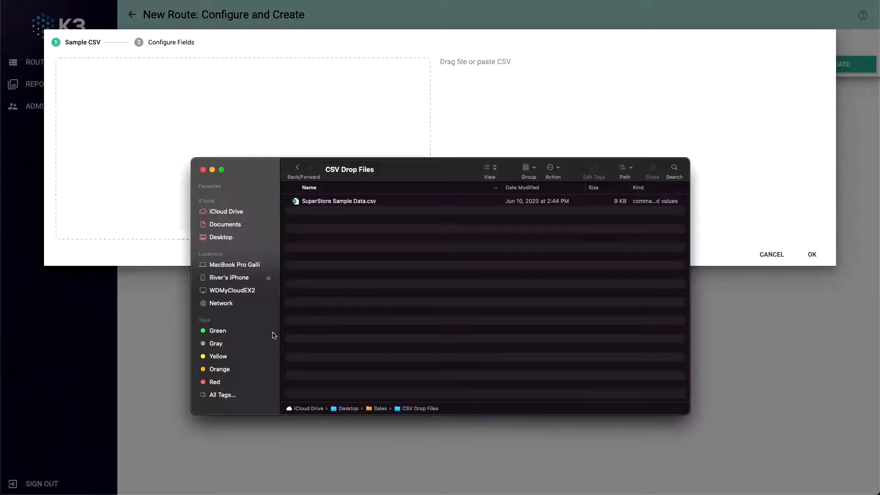
left_click(342, 202)
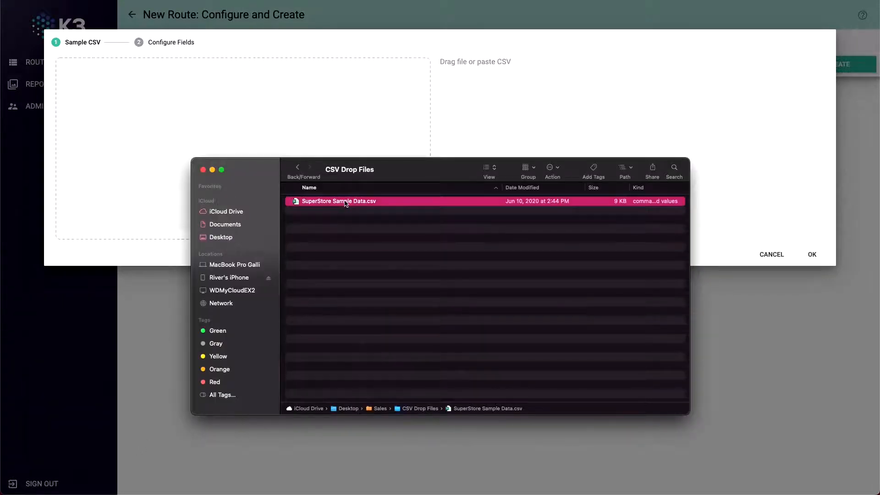
left_click_drag(342, 202, 209, 120)
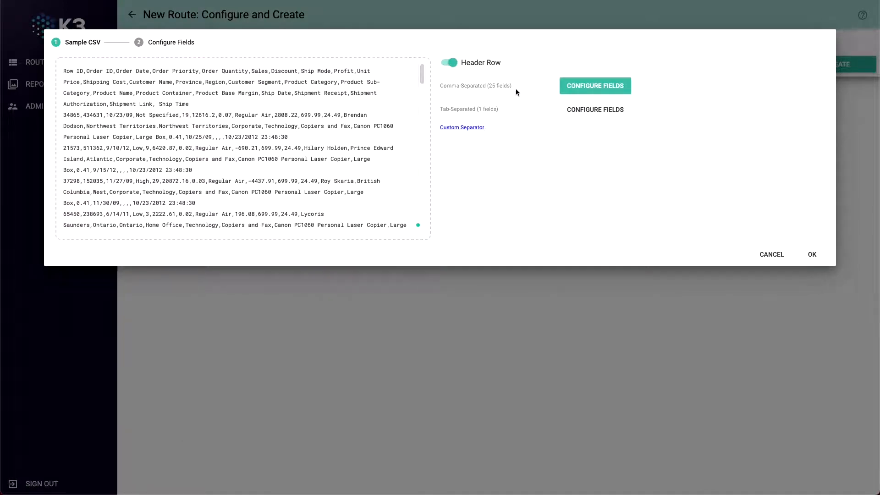
left_click(594, 85)
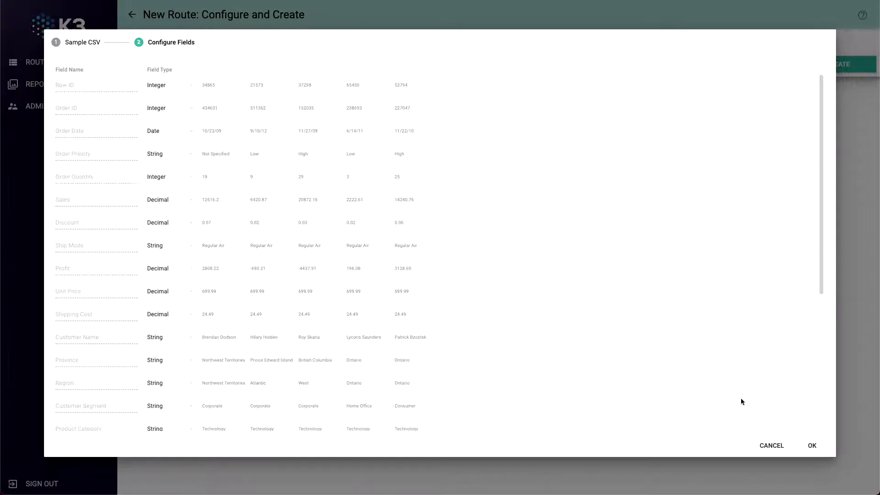
left_click(813, 445)
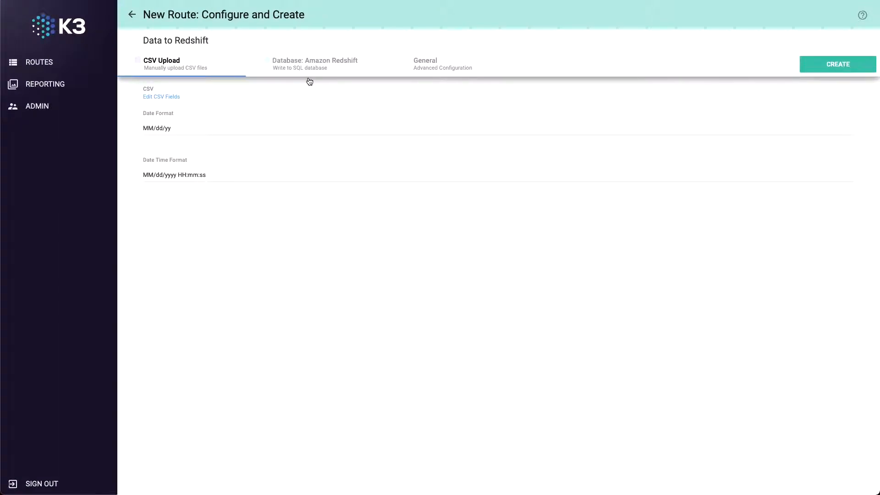
- Replace the subname in the Amazon Redshift database credentials with the copied cluster address ending in redshift.amazonaws.com/dev
left_click(320, 62)
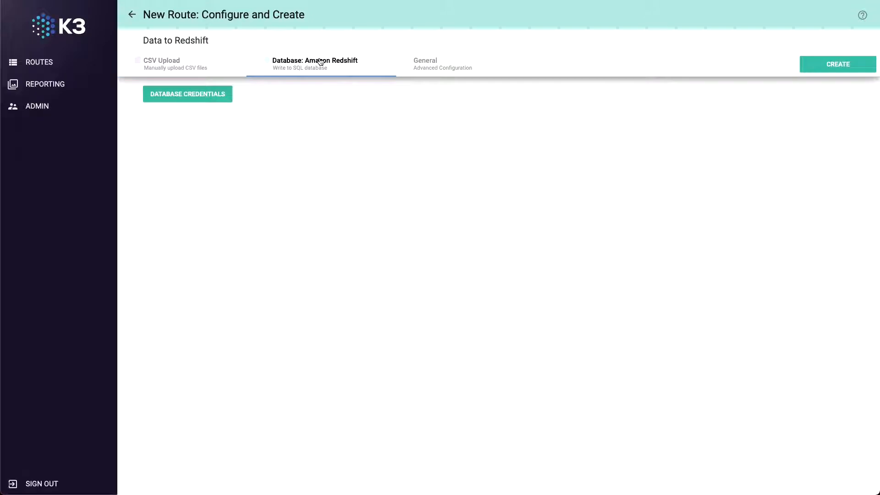
left_click(215, 93)
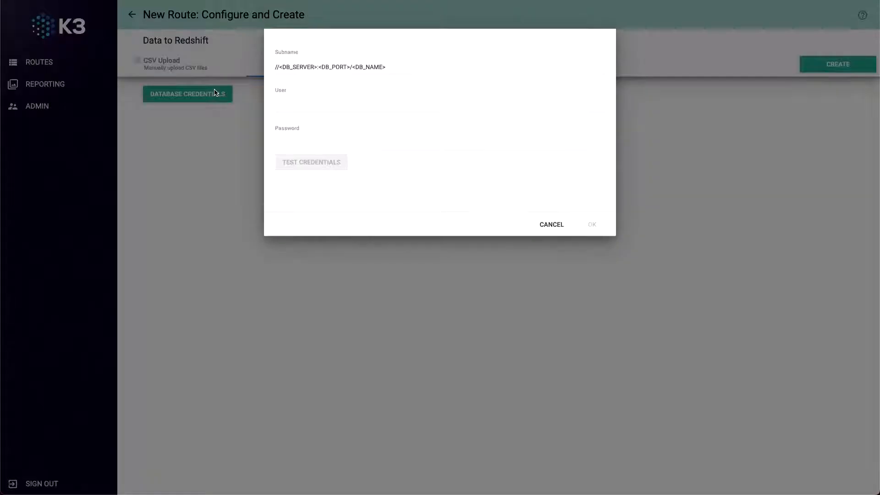
left_click(392, 67)
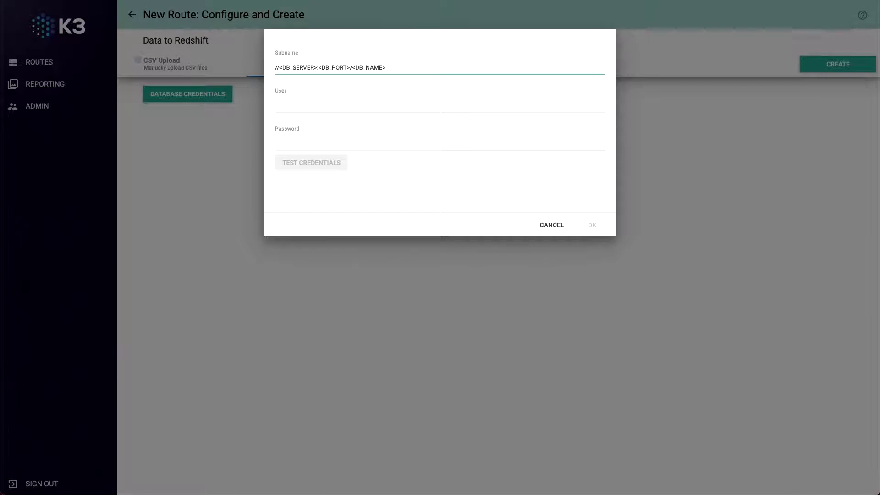
left_click(412, 186)
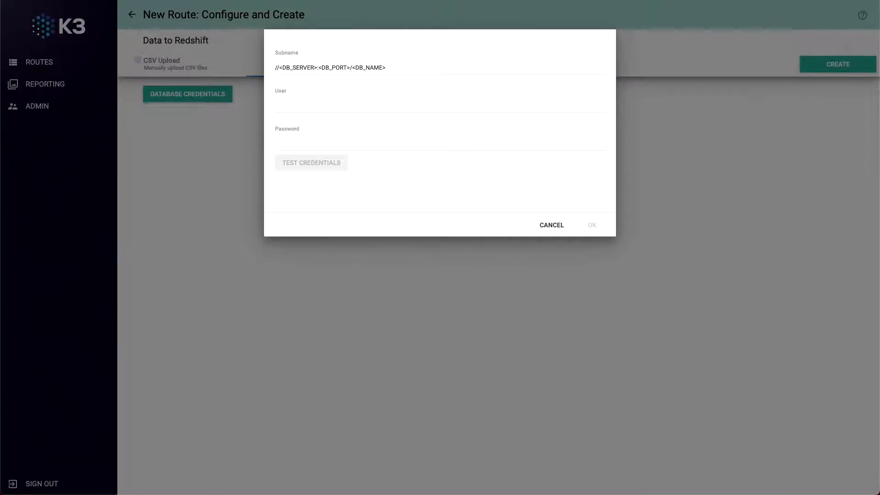
left_click(395, 67)
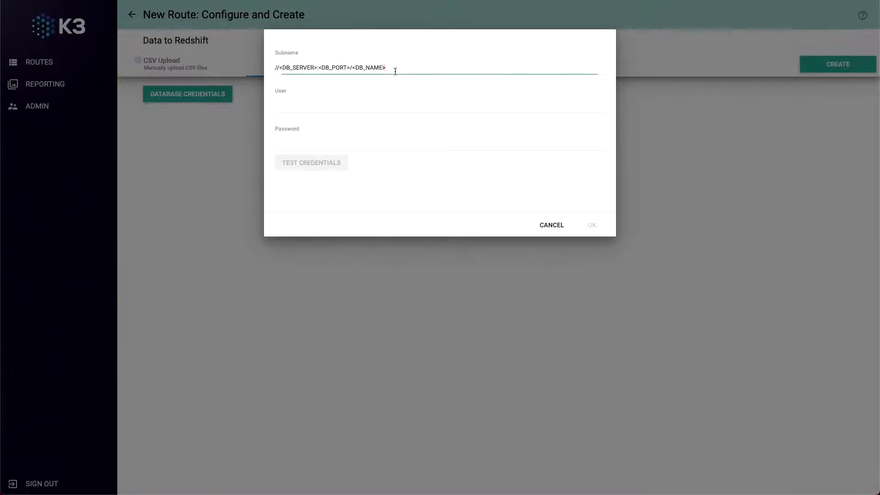
key("ctrl+a")
key("ctrl+v")
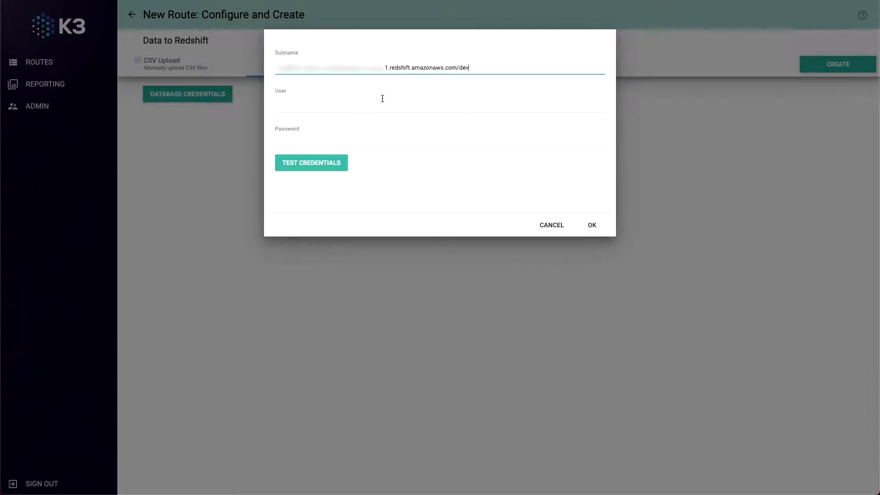
key("super+Tab")
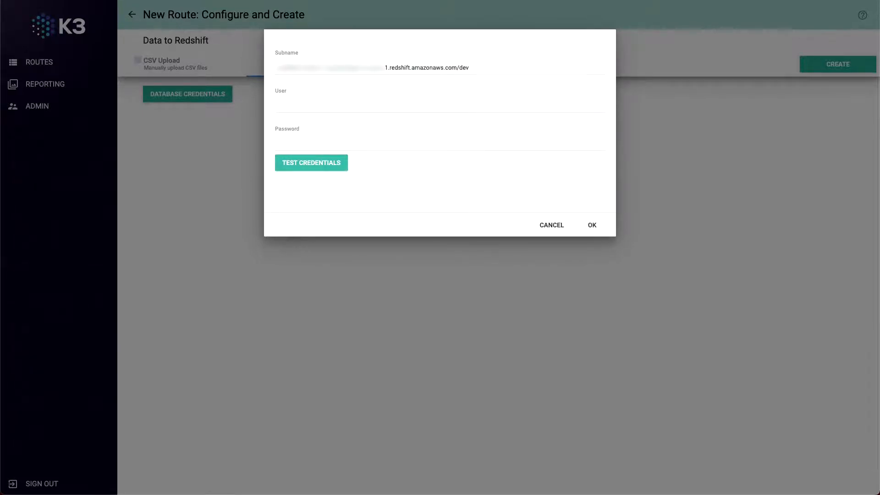
- Enter awsuser and the database password in the Redshift credentials, and test them before accepting the connection
left_click(332, 106)
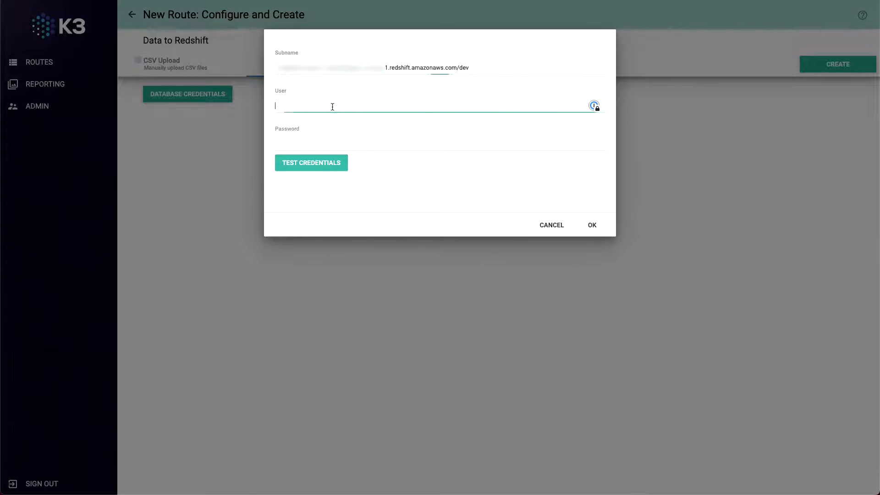
type("awsuser")
key("super+Tab")
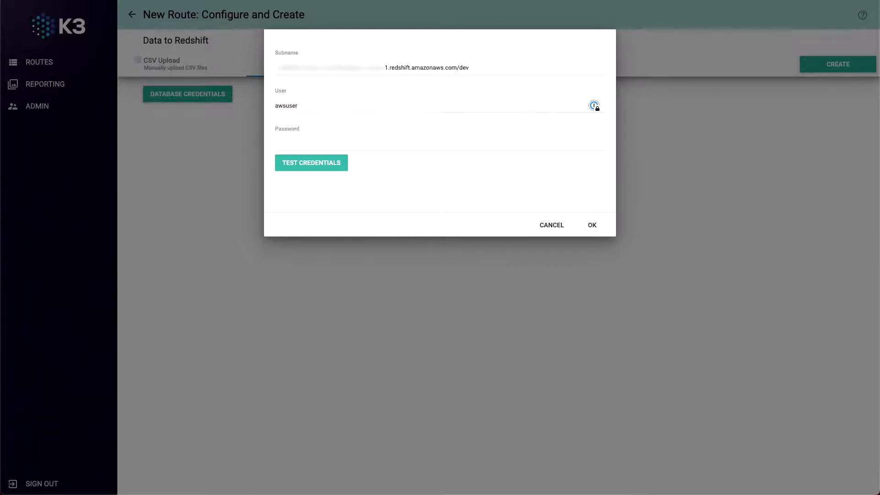
left_click(344, 142)
key("ctrl+v")
left_click(460, 160)
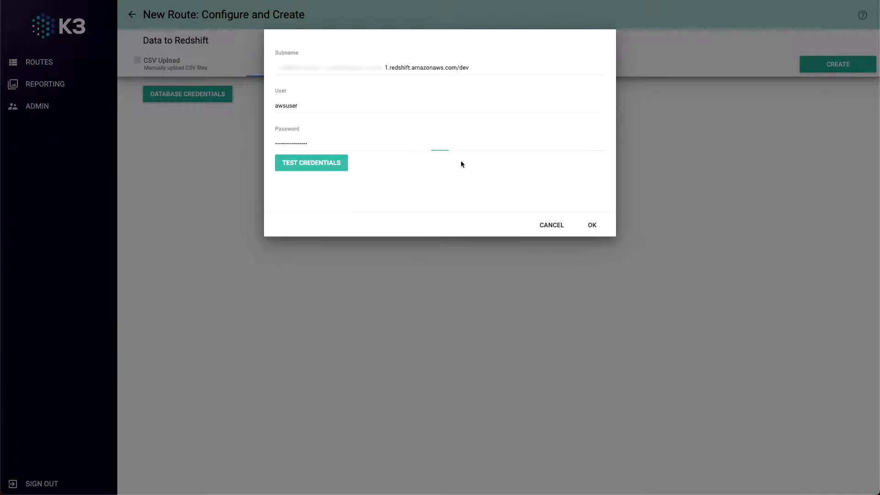
left_click(301, 161)
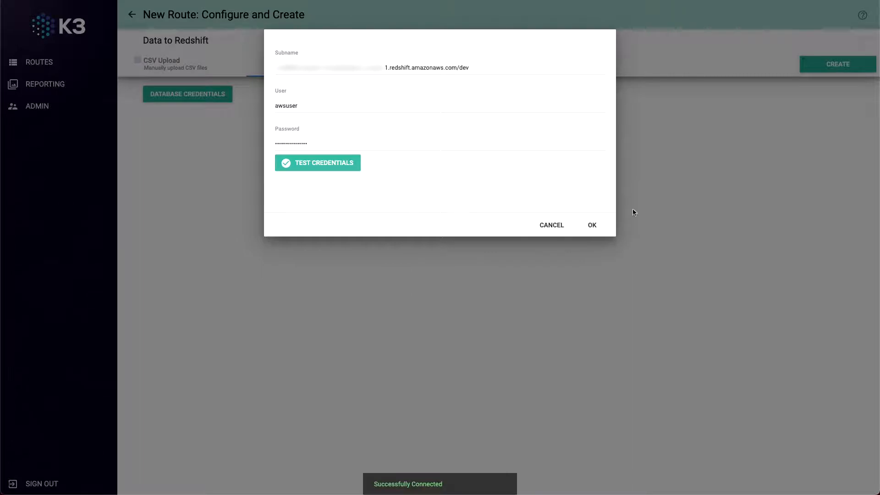
left_click(594, 224)
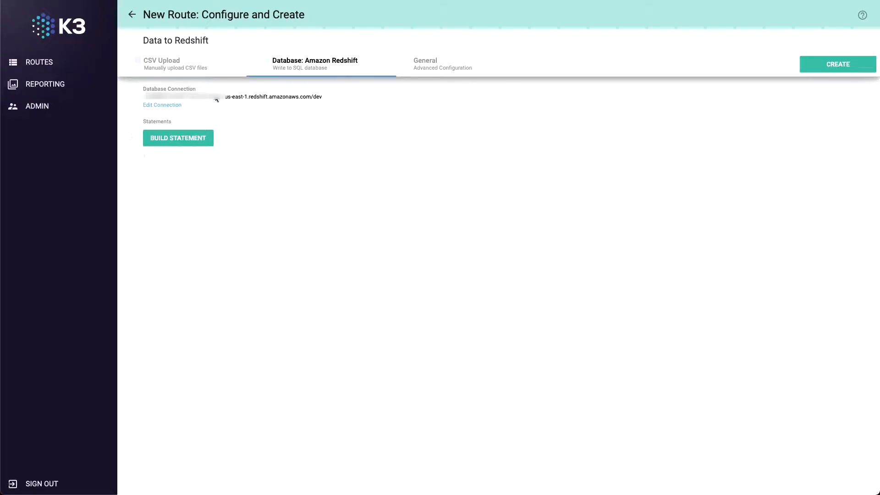
- Build an insert statement for the table public.k3_sample_data that updates all columns from stringval to longtextval
left_click(179, 138)
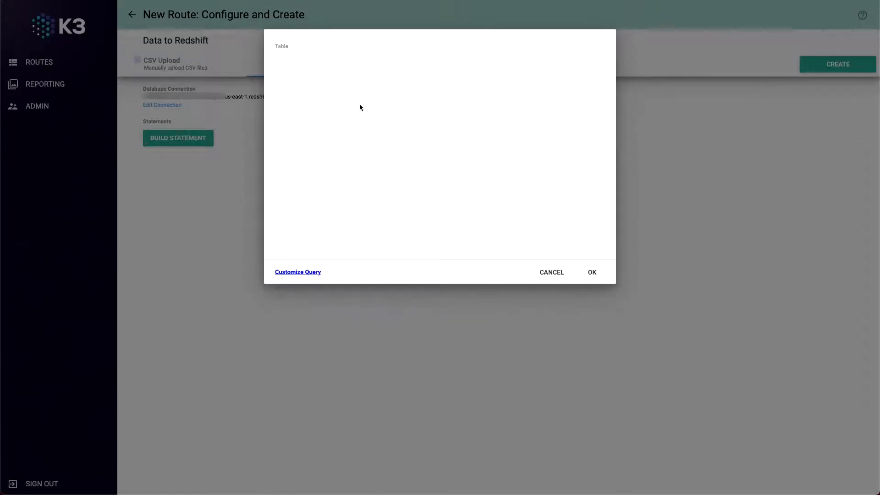
left_click(325, 61)
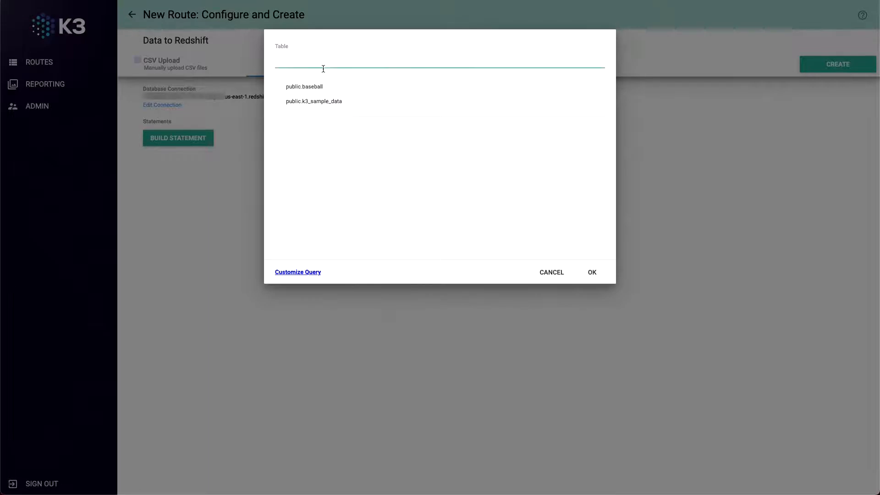
left_click(319, 102)
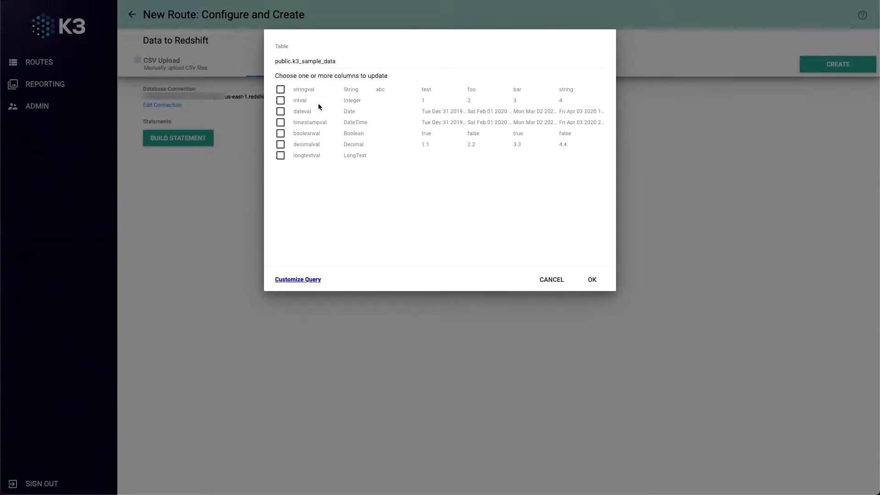
left_click(281, 90)
left_click(281, 156, "shift")
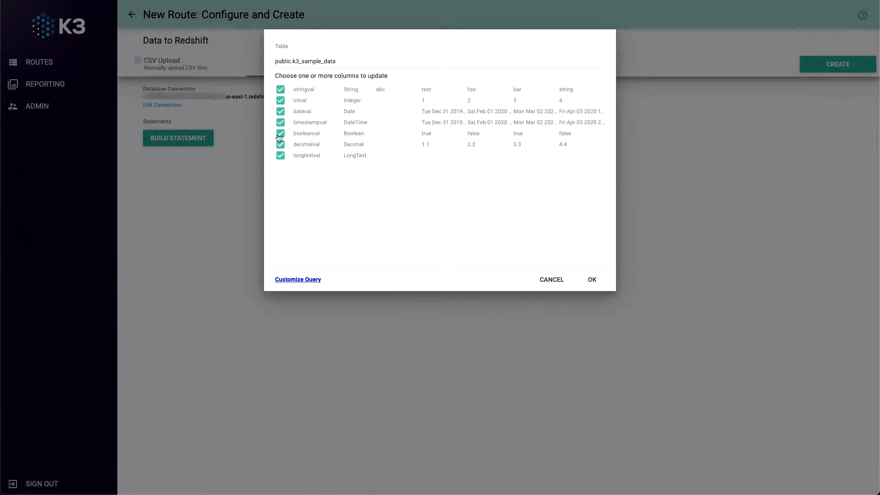
left_click(588, 285)
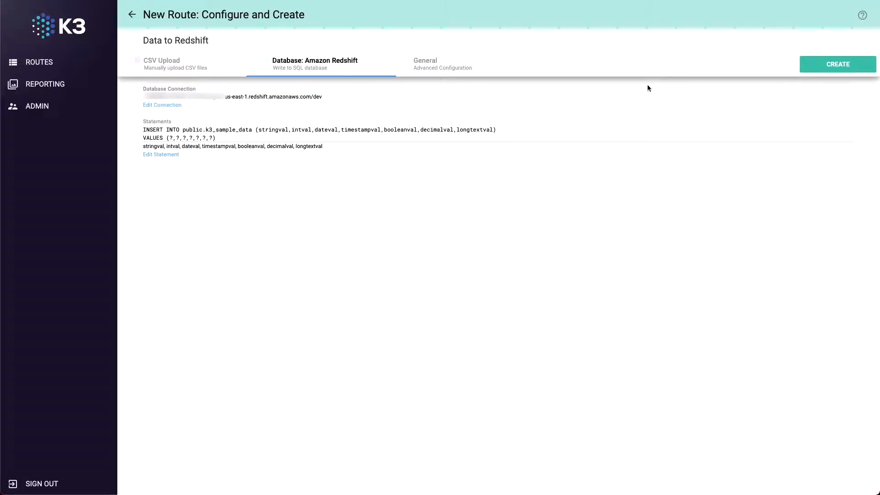
- Create the Data to Redshift route and save its proposed source fields
left_click(825, 65)
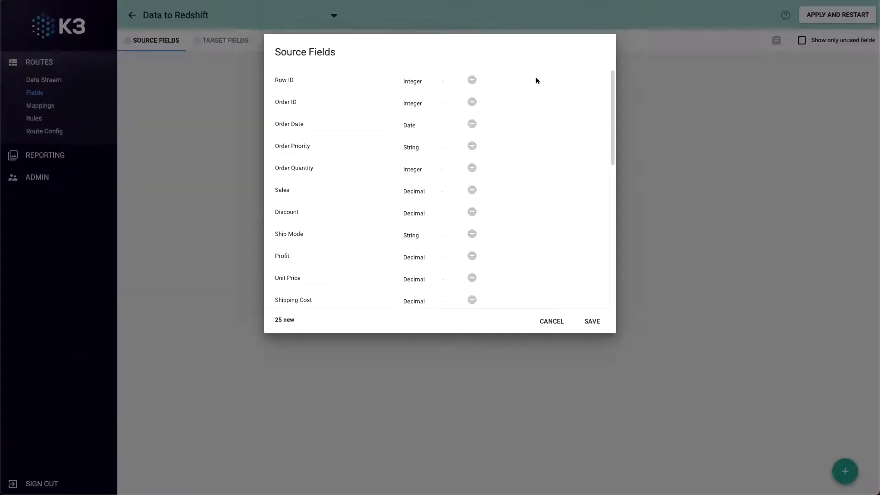
left_click(591, 321)
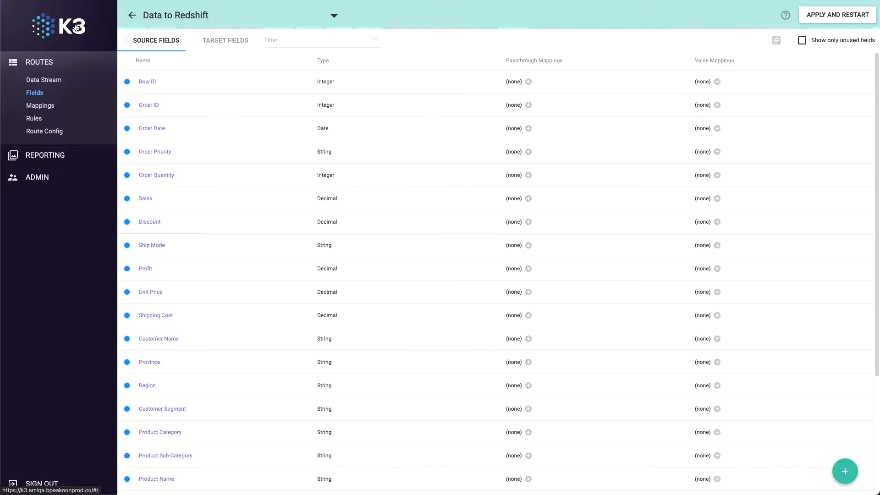
- Start another route from the routes overview with CSV Upload as the source and Database: Snowflake as the target
left_click(73, 29)
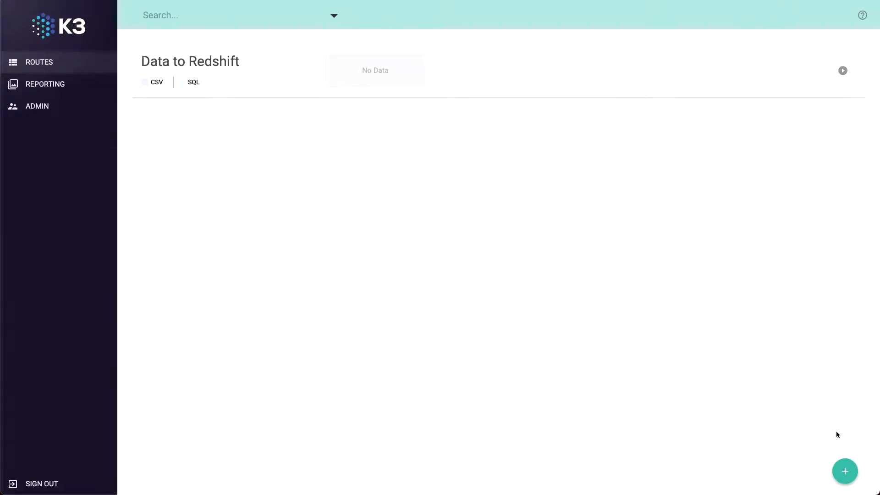
left_click(844, 471)
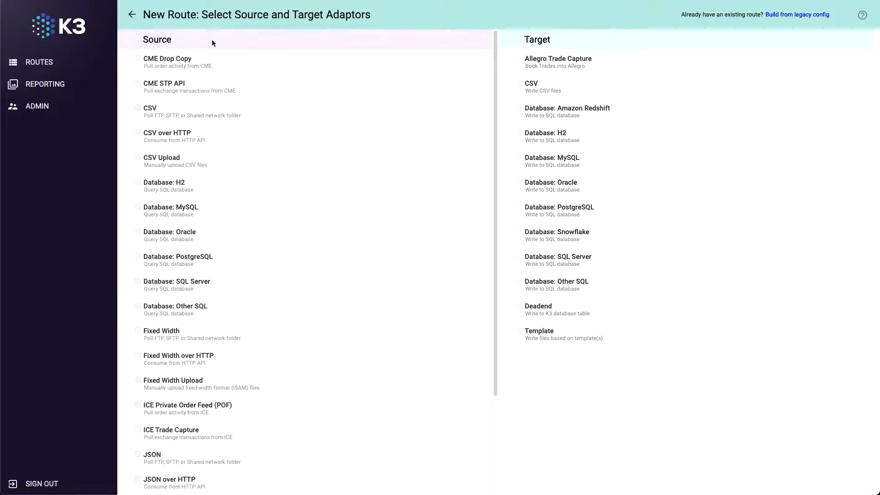
left_click(190, 163)
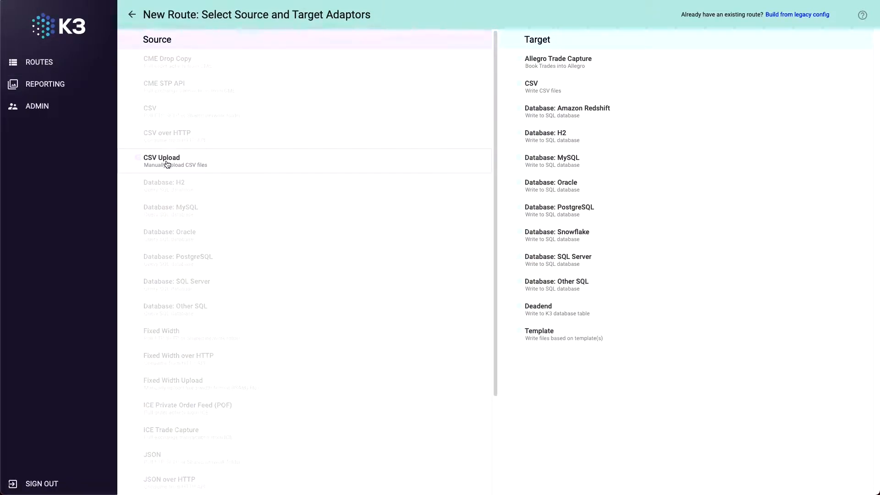
left_click(575, 239)
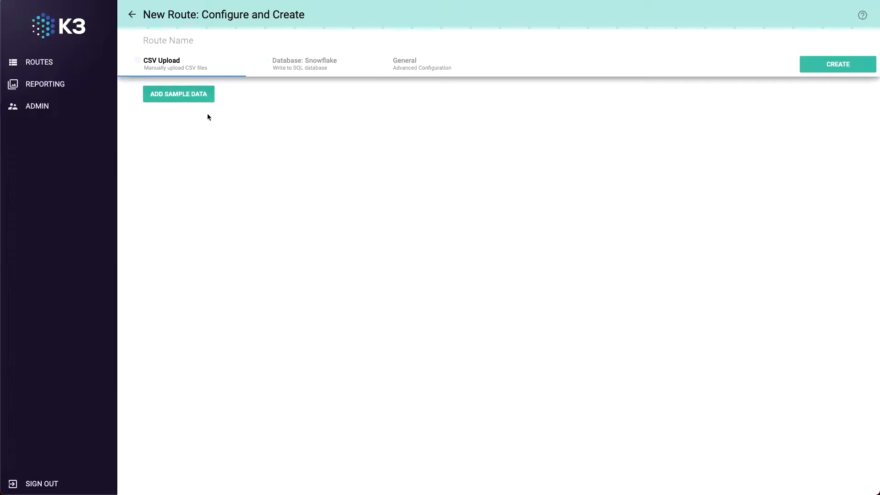
- Add the sample orders CSV to the CSV Upload source and accept its comma-separated fields with a header row
left_click(186, 94)
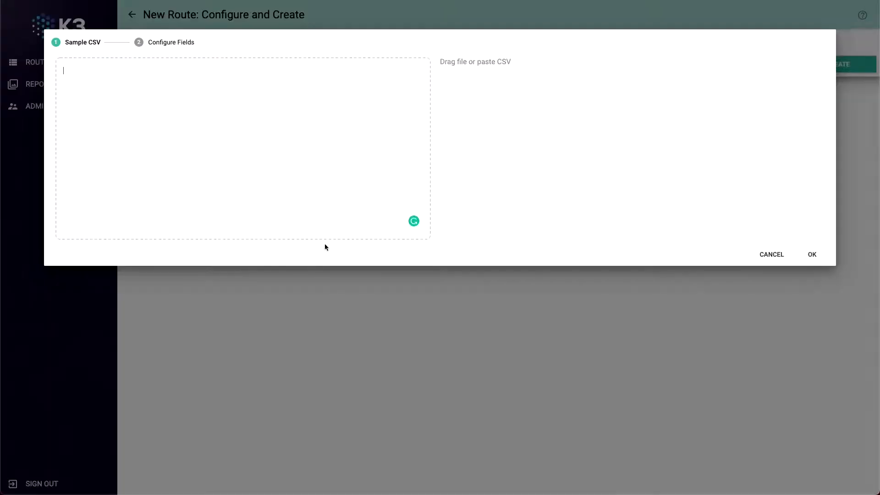
left_click_drag(313, 237, 230, 128)
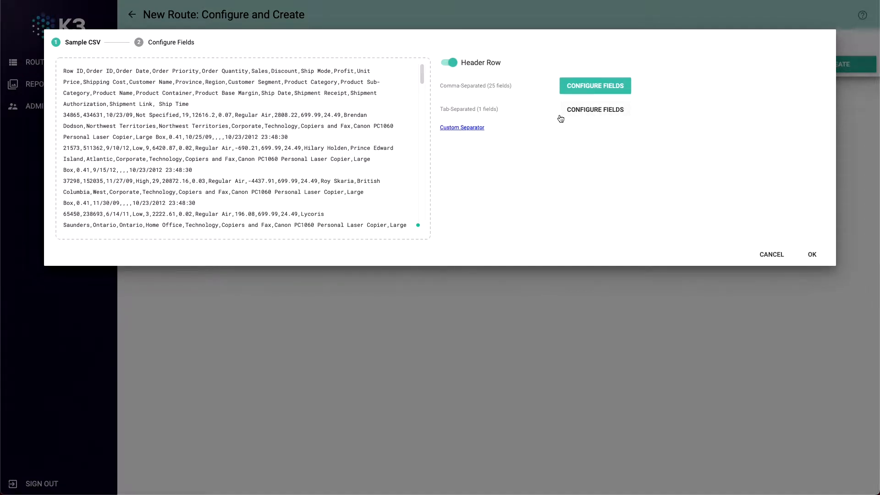
left_click(578, 86)
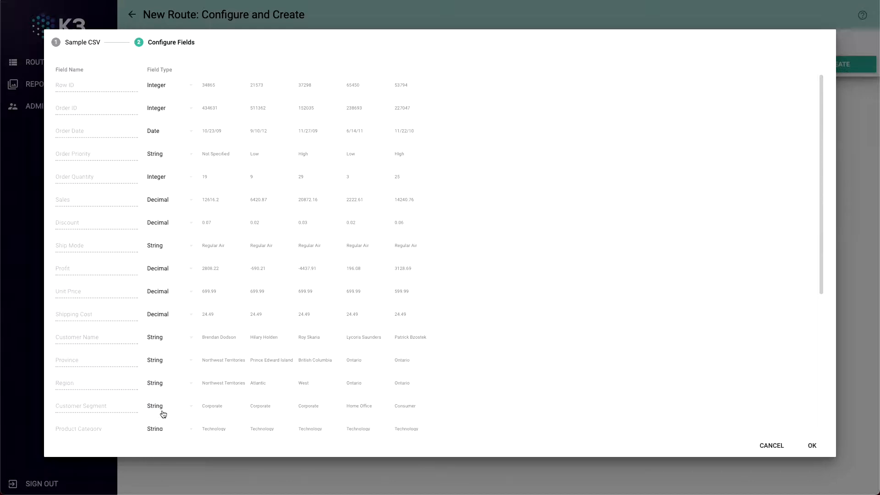
left_click(811, 446)
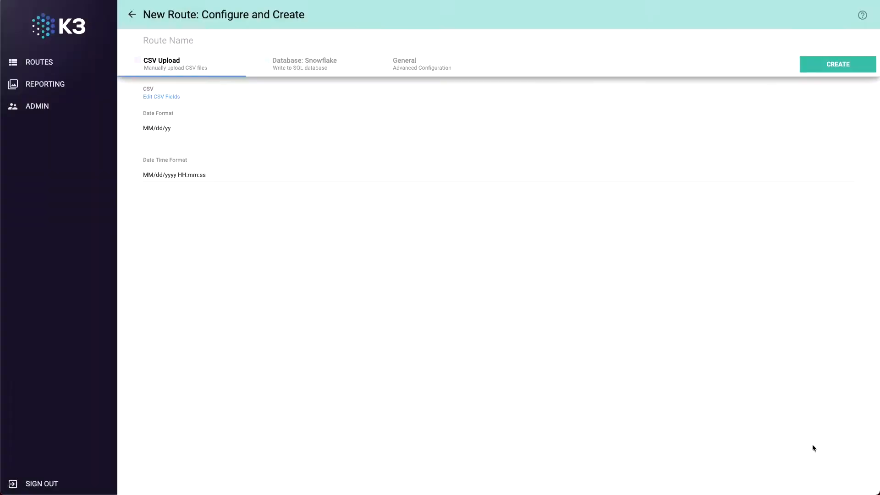
- Open the Snowflake database credentials and replace the subname with the account's snowflakecomputing.com address for DEMO_DB
left_click(306, 67)
left_click(195, 95)
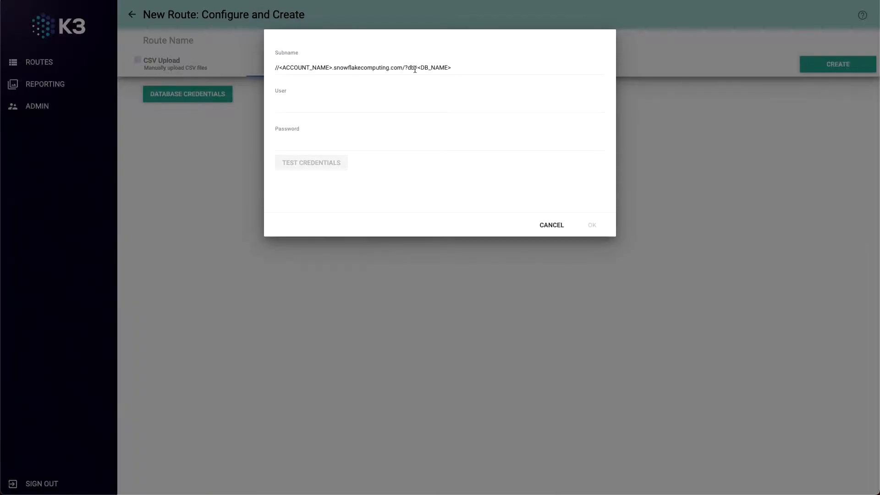
left_click(453, 67)
left_click(440, 67)
key("ctrl+a")
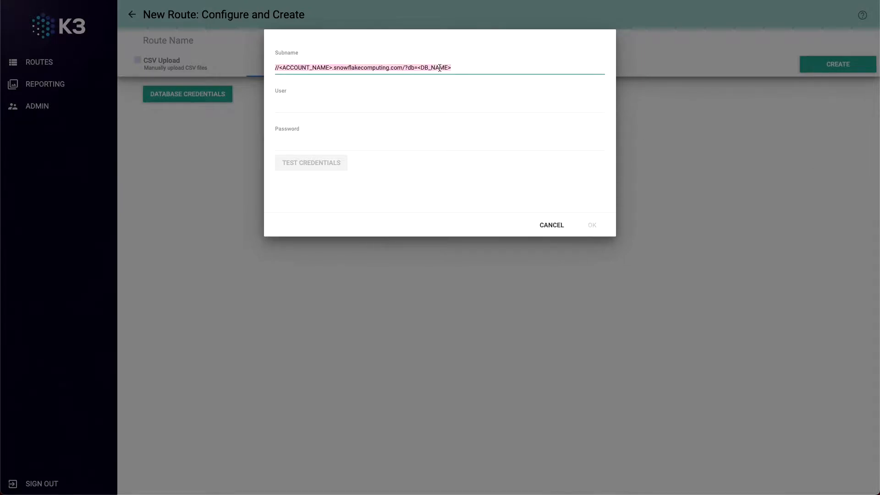
key("ctrl+v")
- Enter BPK as the user and the database password in the Snowflake credentials, and test them before accepting the connection
left_click(427, 99)
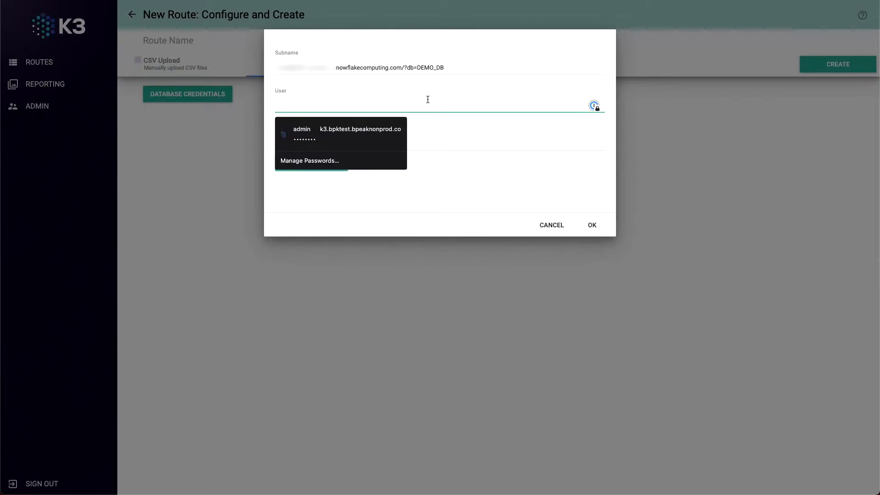
key("super+Tab")
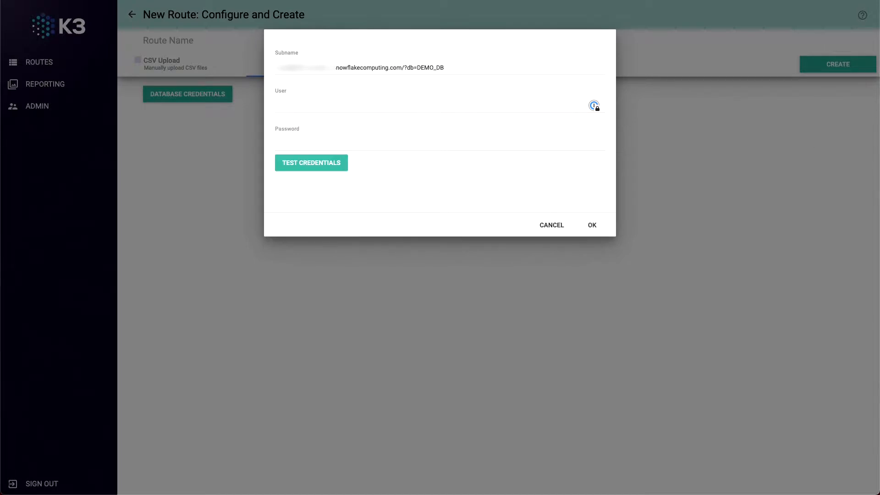
left_click(310, 112)
type("BPK")
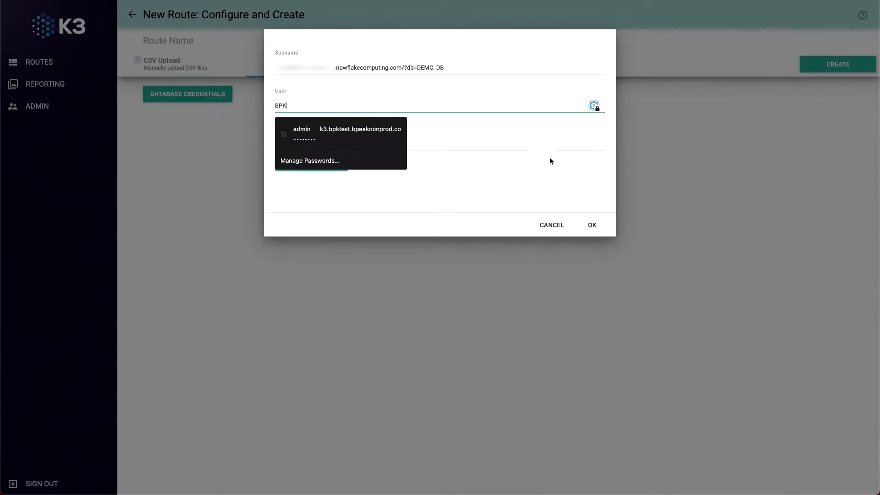
left_click(529, 139)
key("super+Tab")
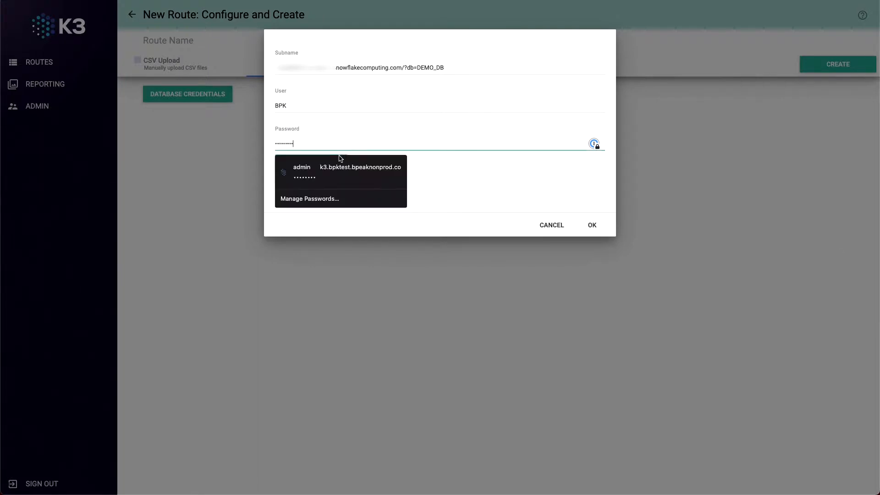
left_click(410, 164)
left_click(326, 167)
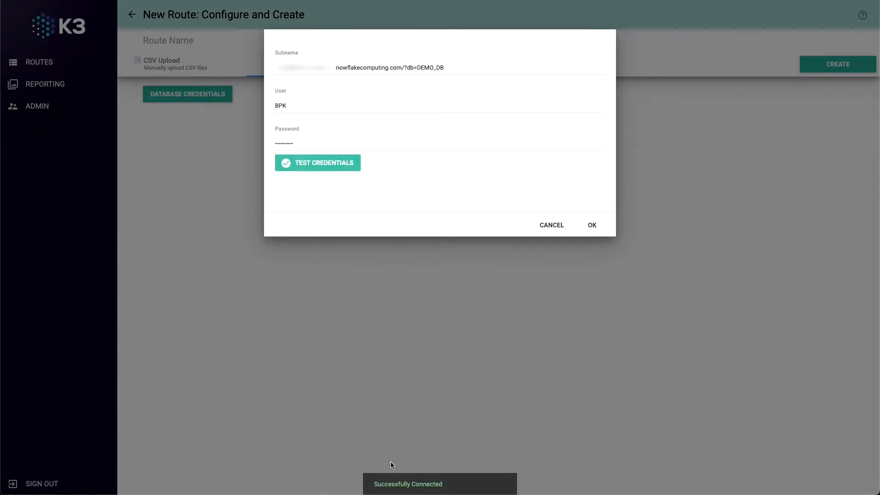
left_click(593, 225)
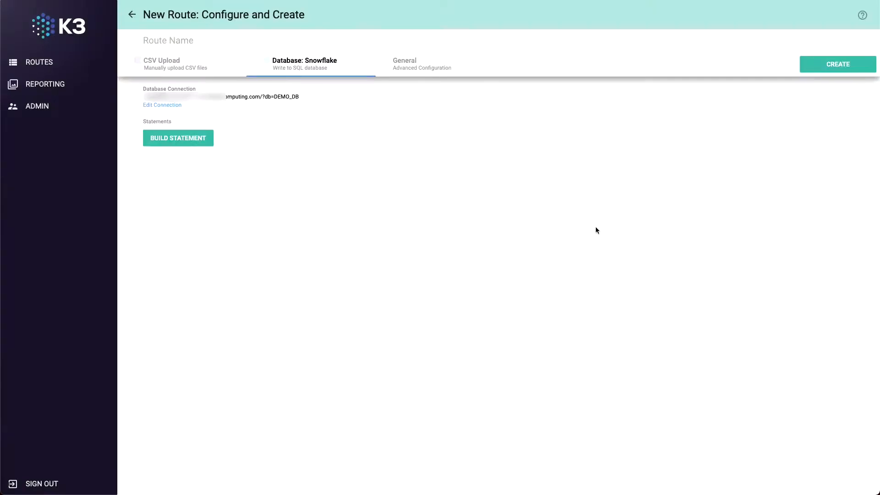
- Build an insert statement for the table PUBLIC.SUPERSTORE that updates all columns from rowid to discountedprice
left_click(178, 140)
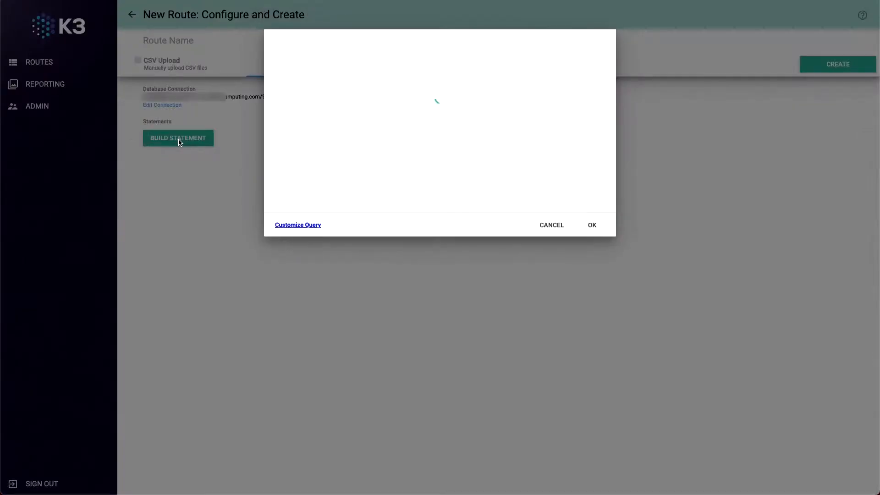
left_click(355, 67)
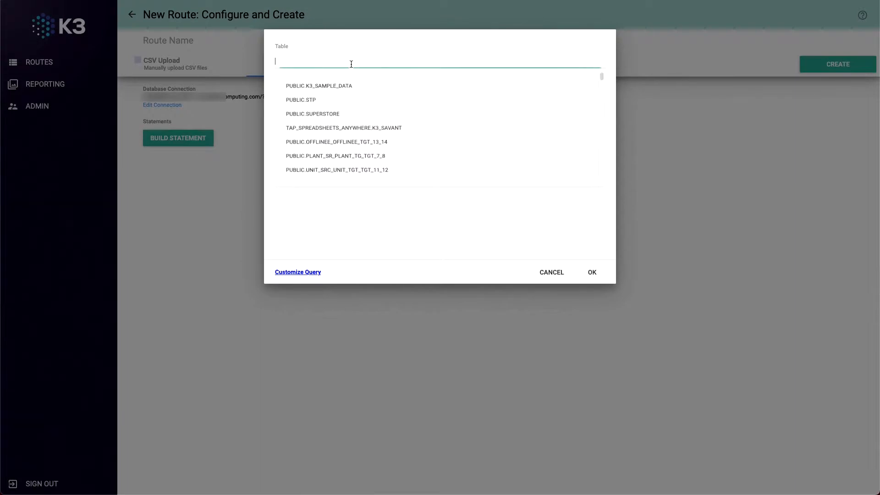
left_click(339, 116)
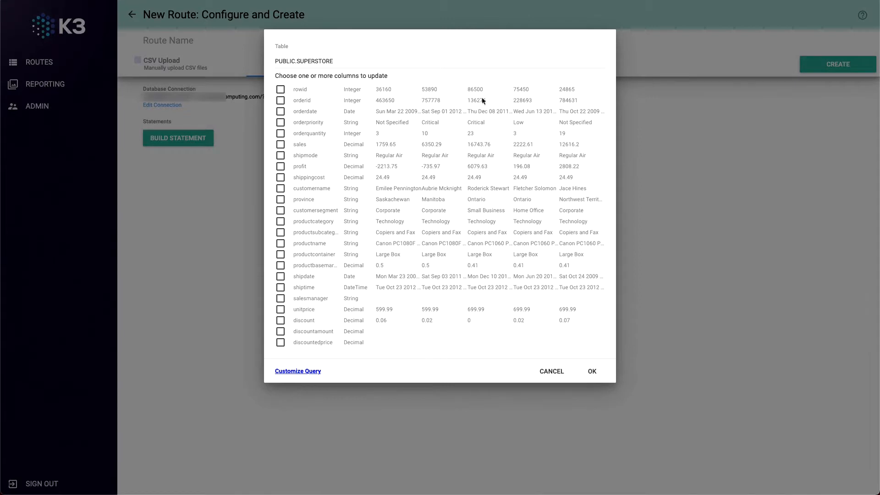
left_click(281, 89)
left_click(281, 342, "shift")
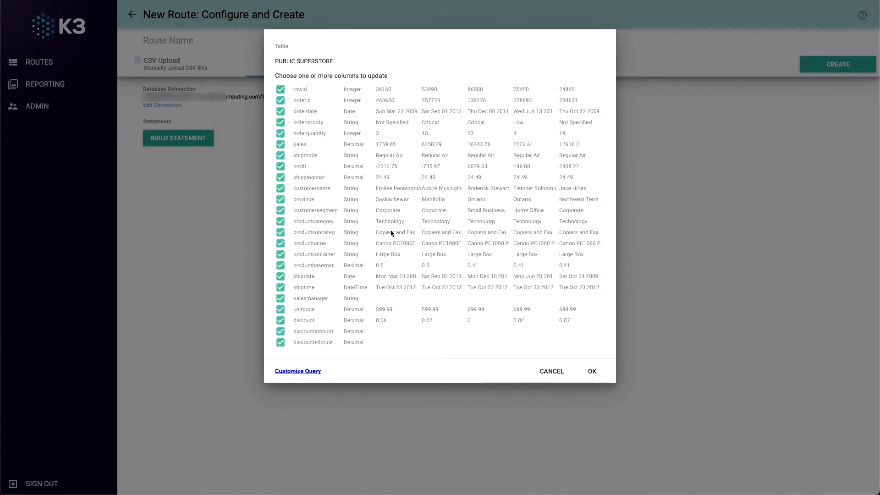
left_click(593, 370)
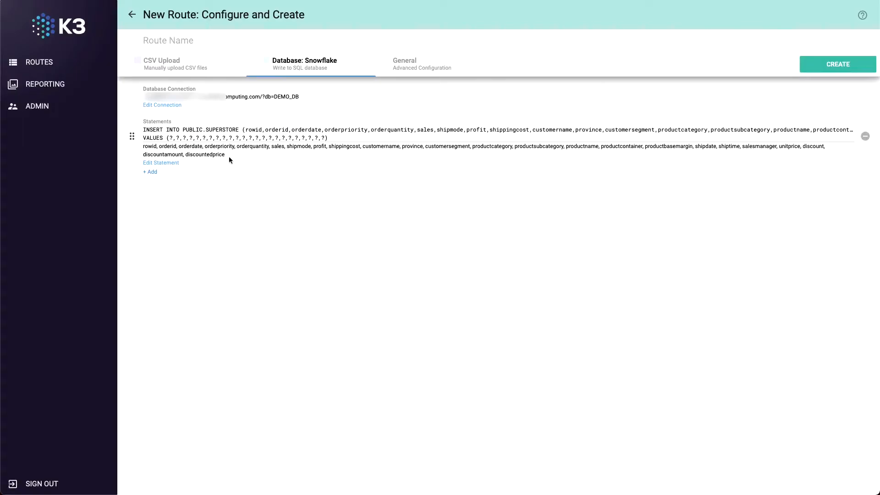
- Name the route Data to Snowflake, create it, and save its proposed source fields
left_click(242, 38)
type("Data to Snowfla")
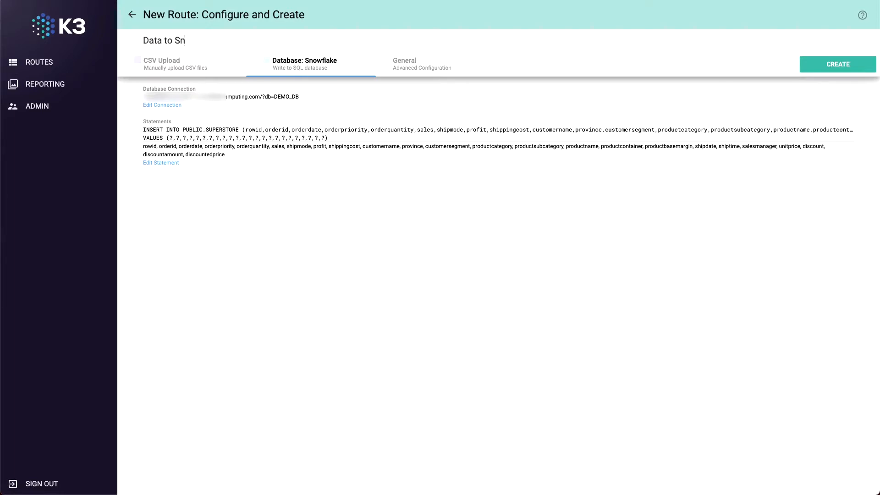
type("ke")
left_click(824, 68)
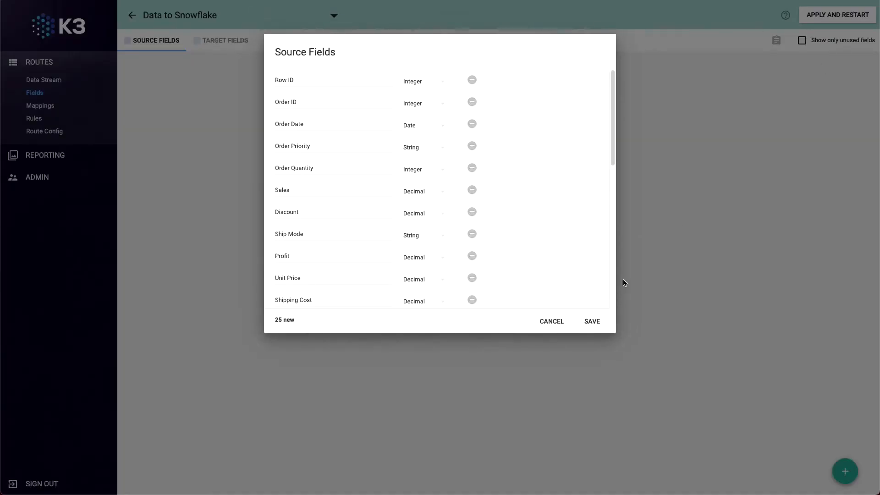
left_click(592, 320)
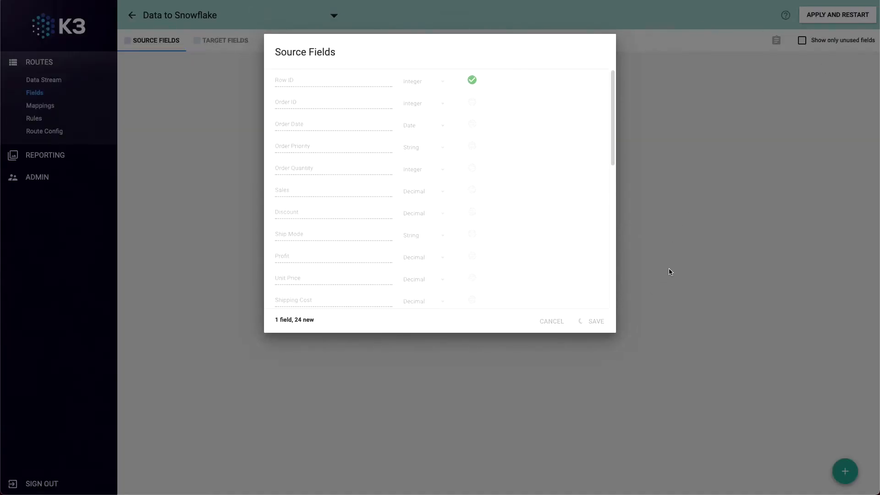